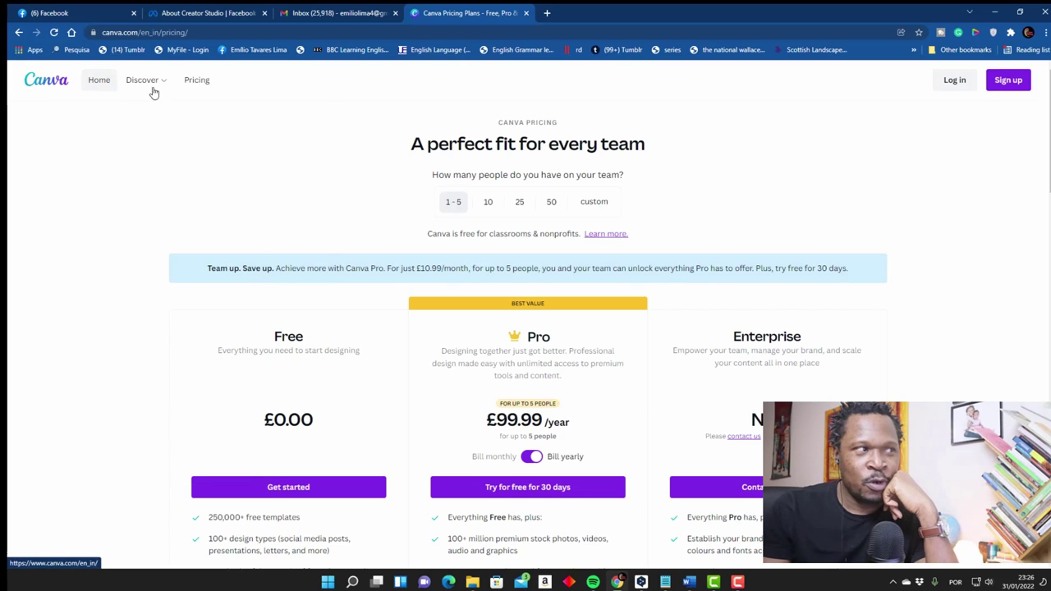
Review the pricing page's discover options, then view the available log-in and sign-up methods
mouse_move(162, 92)
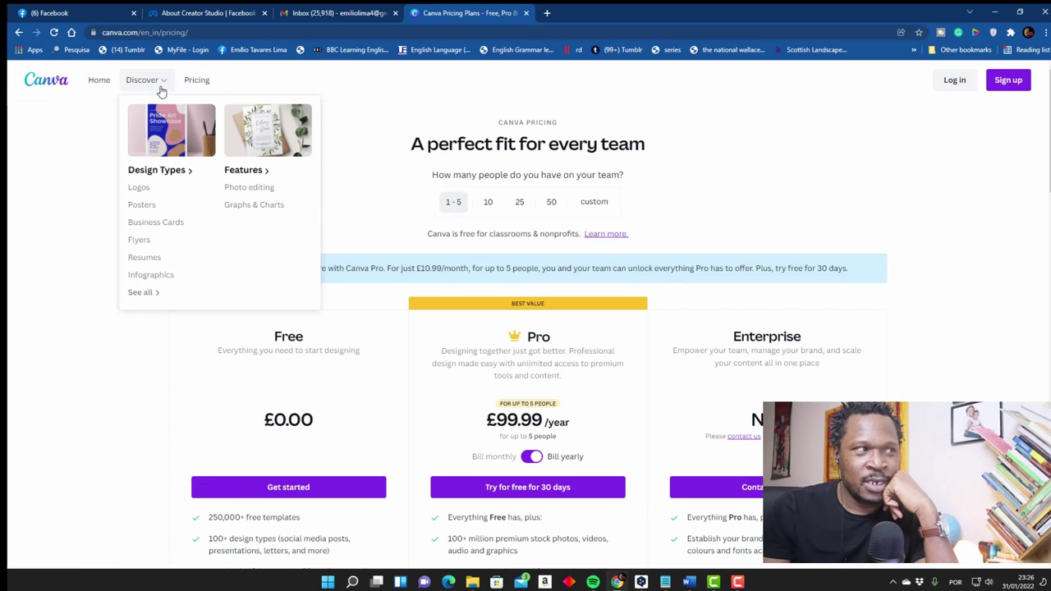
click(206, 81)
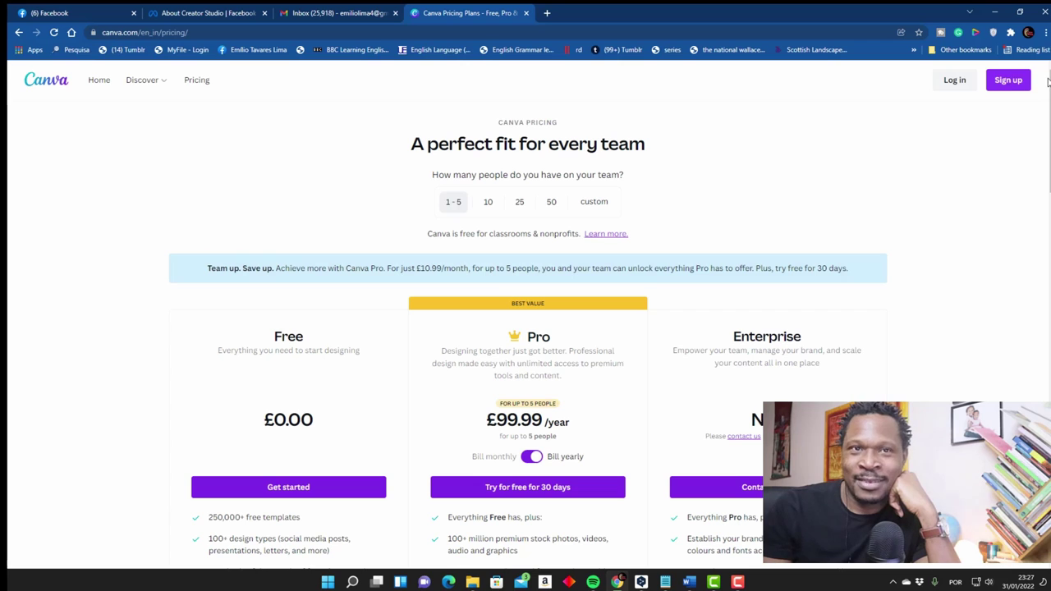
click(953, 81)
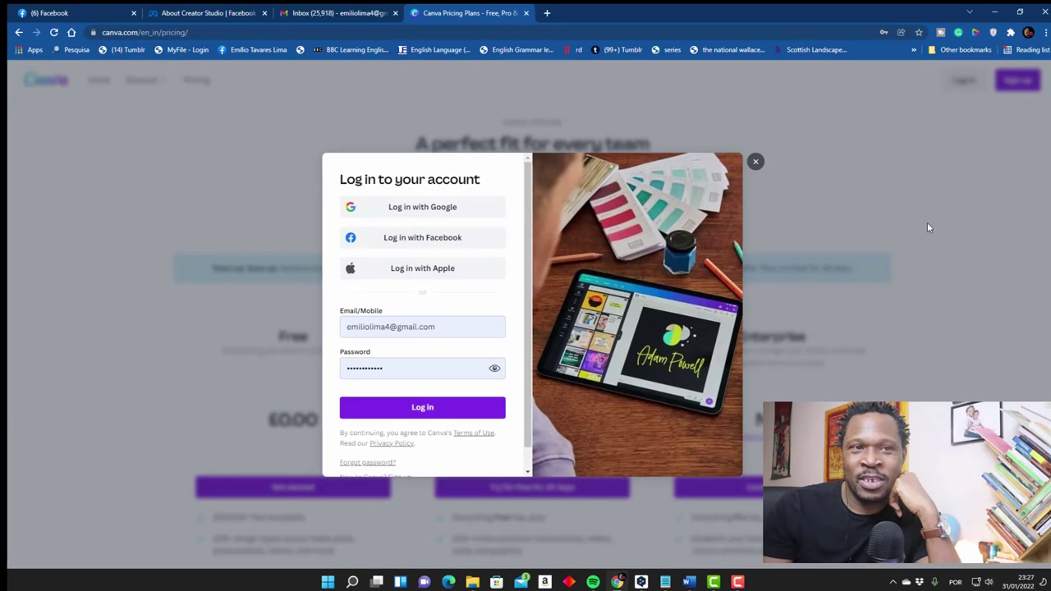
click(755, 163)
click(1015, 80)
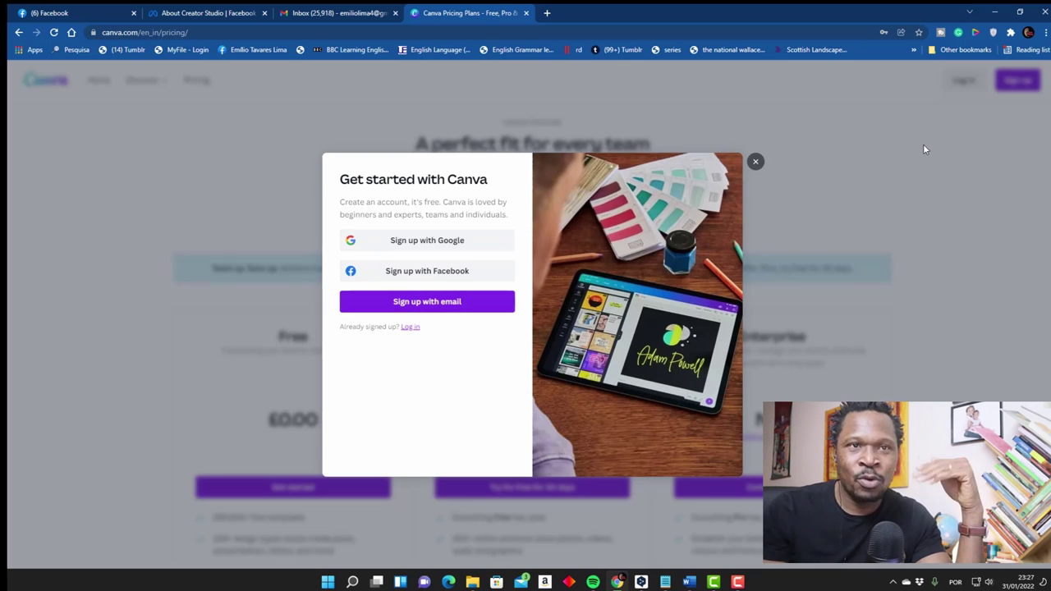
click(756, 161)
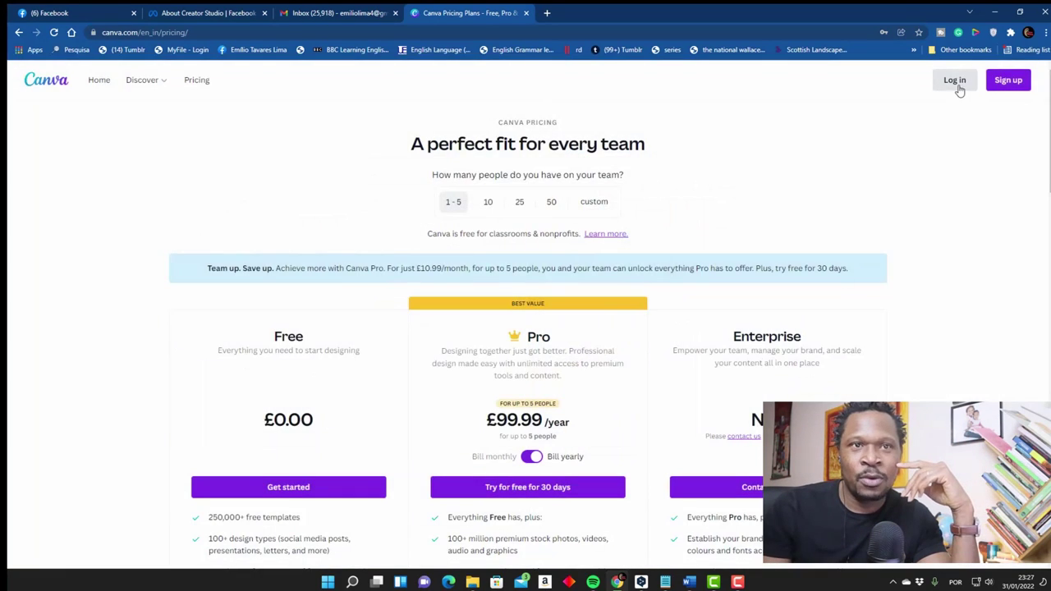
Log in through Google with the listed account and go to the home page
click(955, 81)
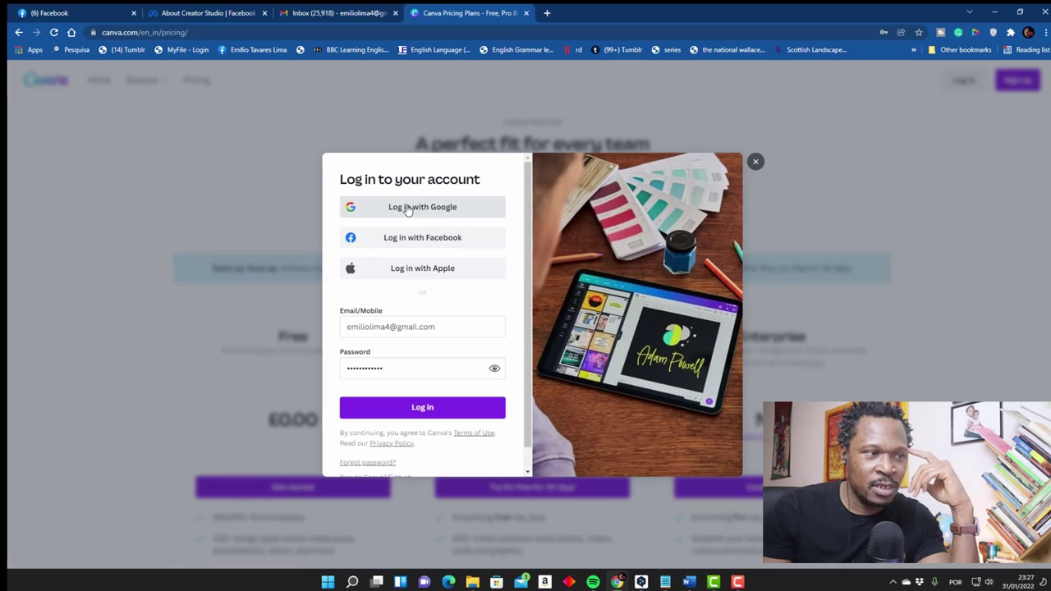
click(415, 409)
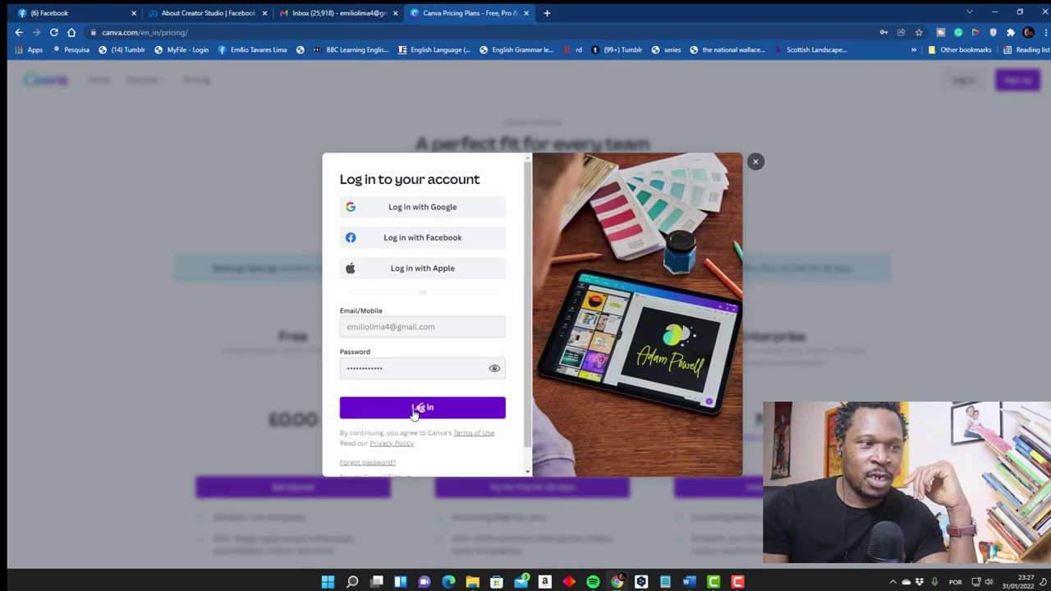
click(385, 210)
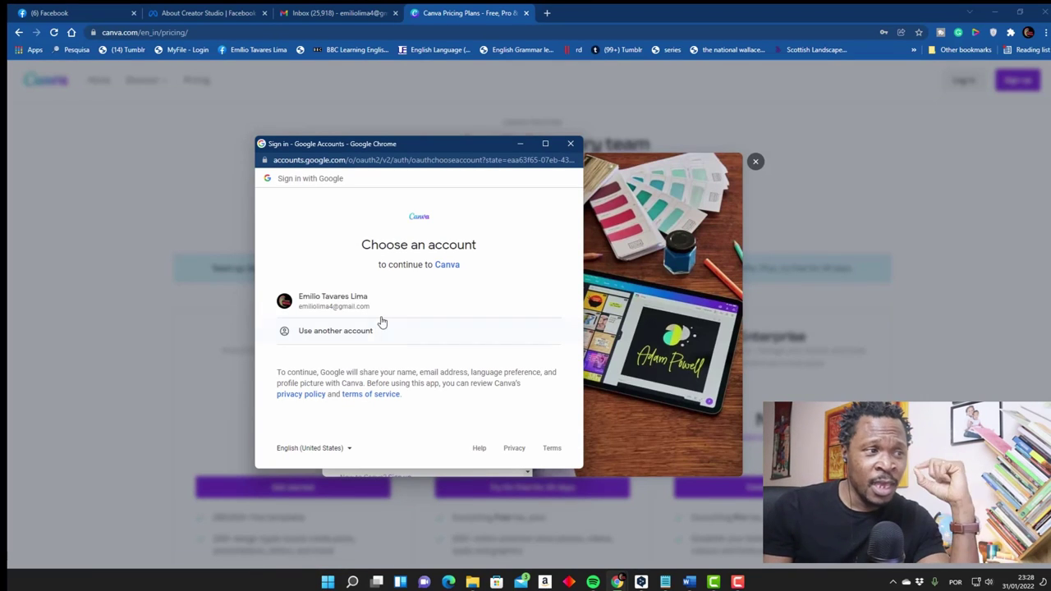
click(332, 304)
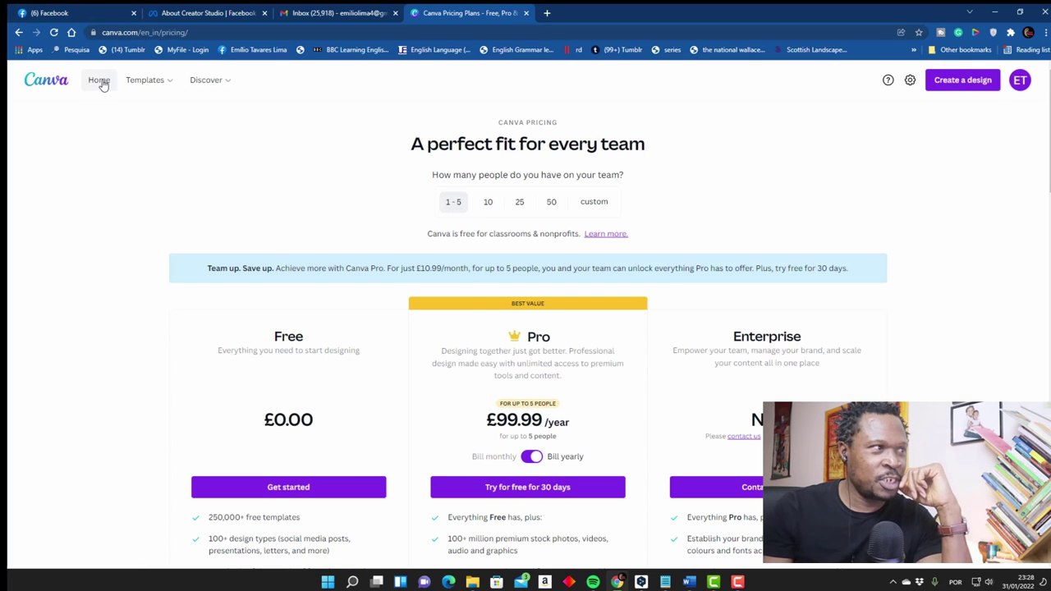
click(101, 83)
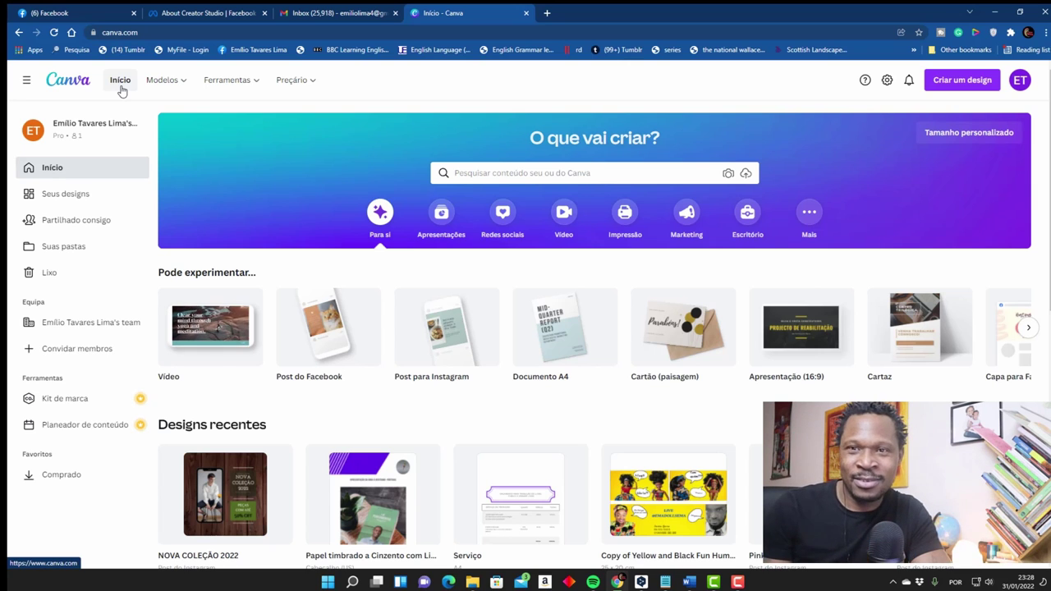
click(121, 86)
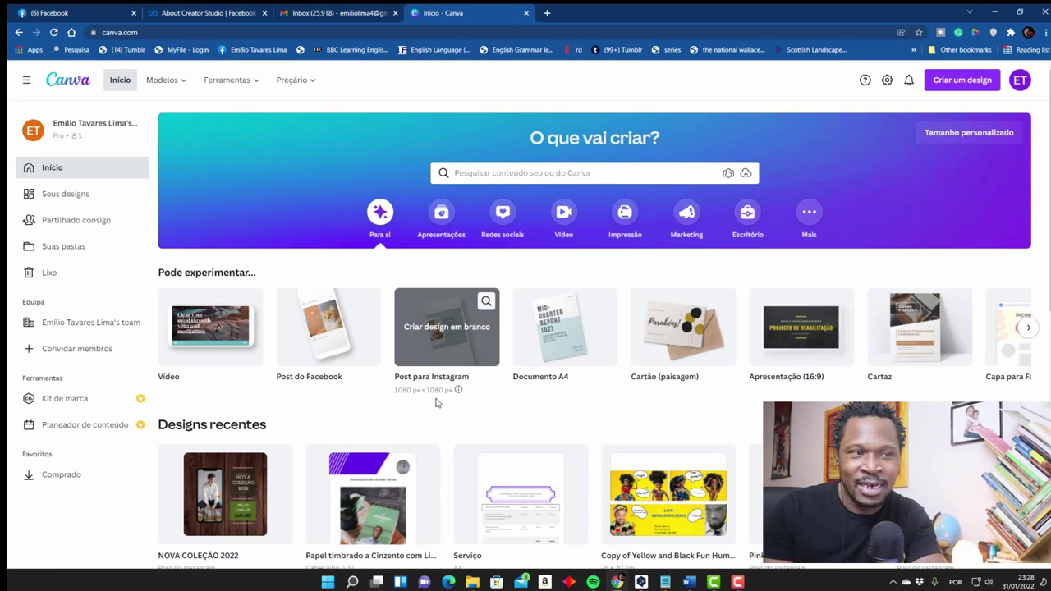
Browse the template categories and the suggested design types on the home page, from video through to LinkedIn post
mouse_move(162, 336)
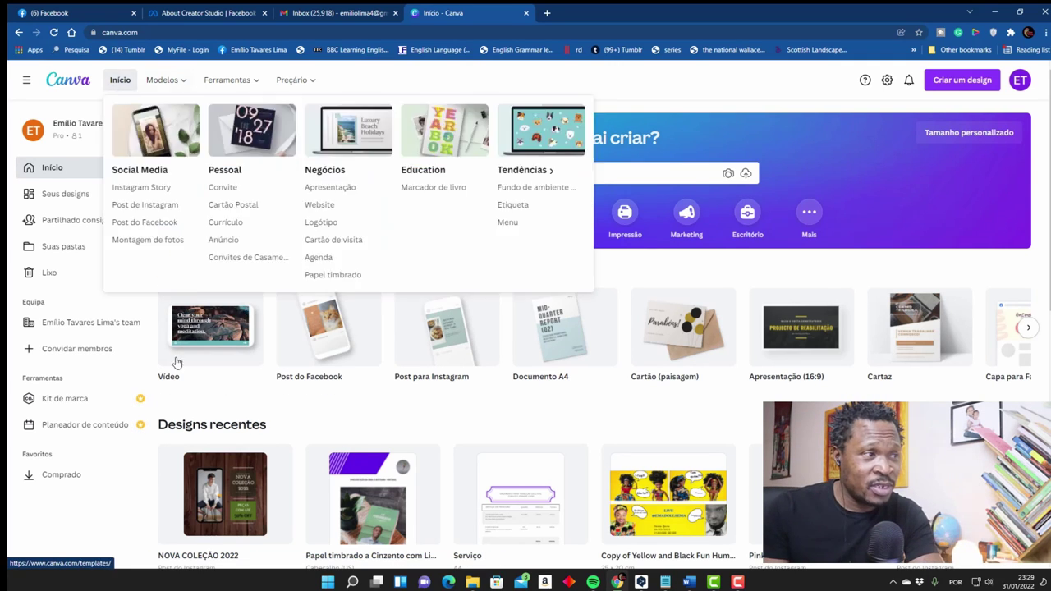
mouse_move(174, 382)
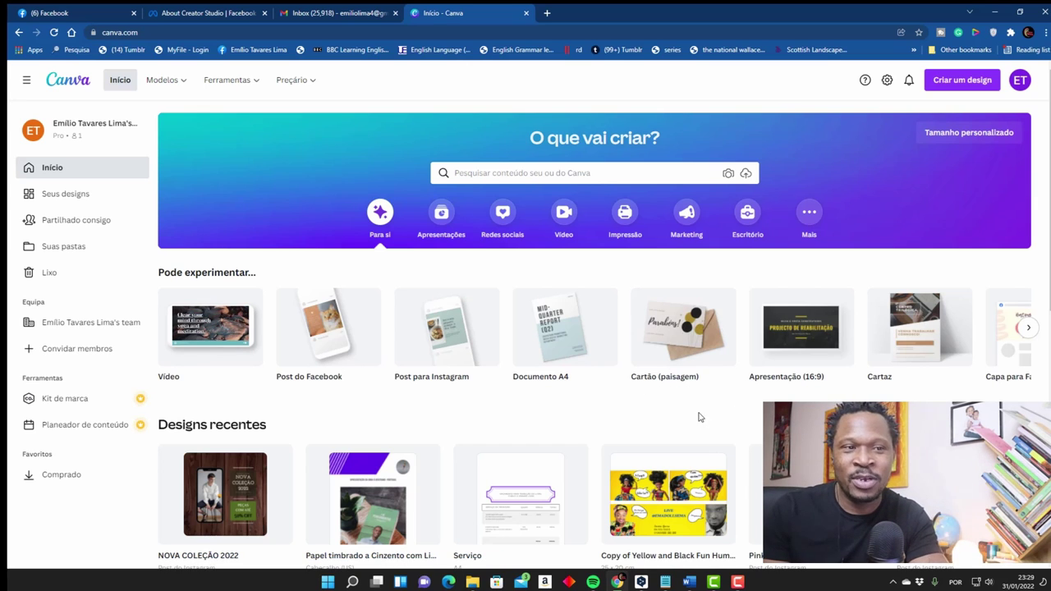
click(1028, 328)
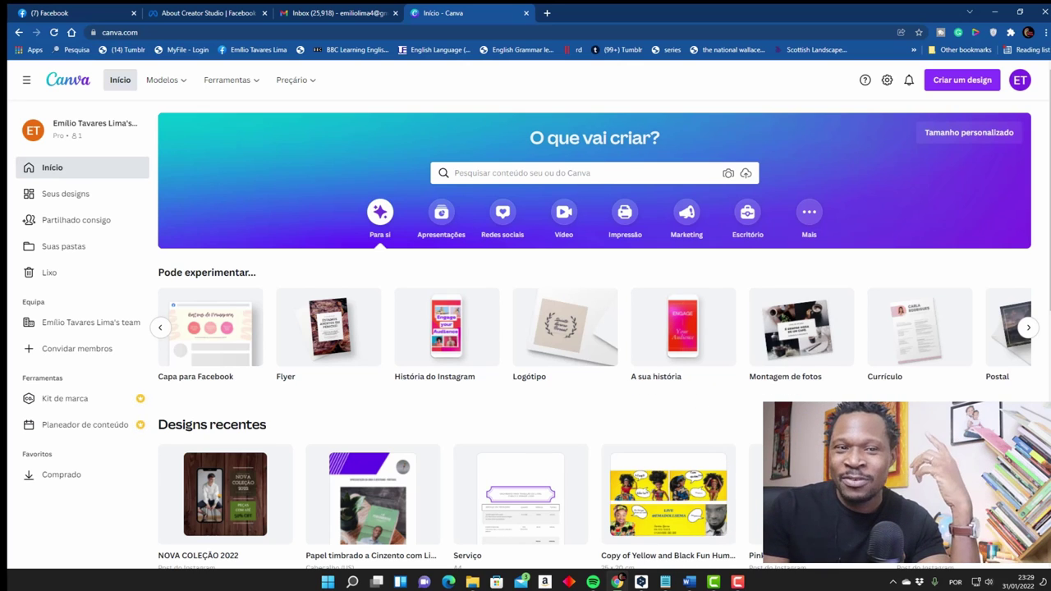
click(1028, 328)
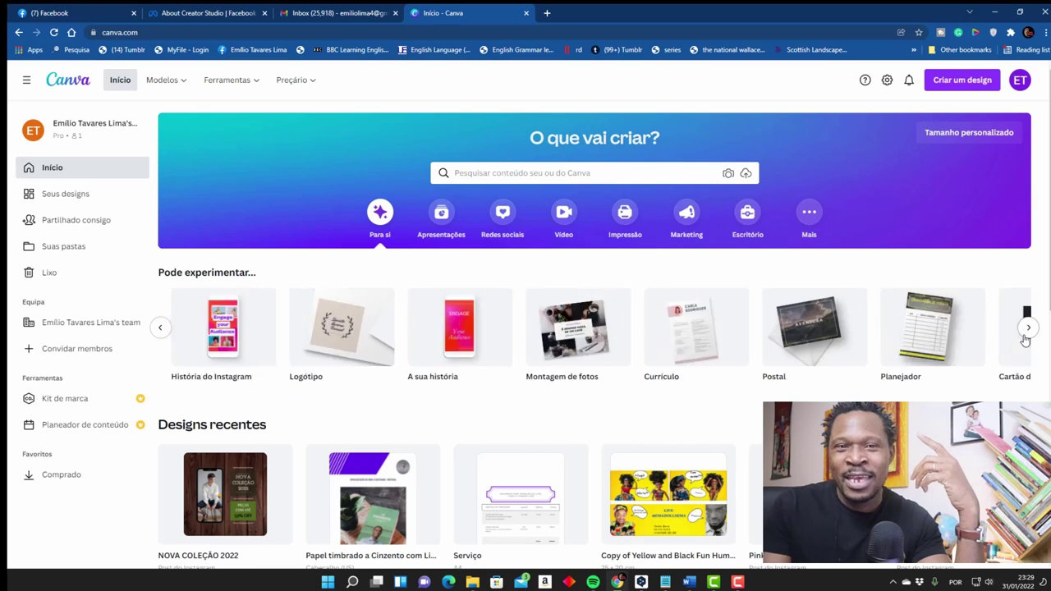
click(1028, 329)
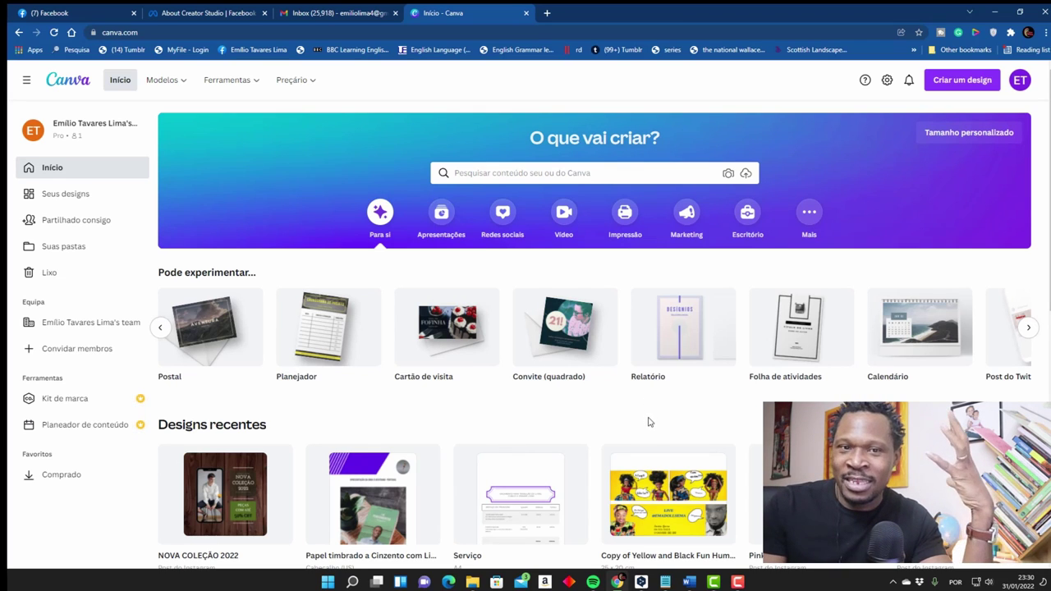
click(1026, 331)
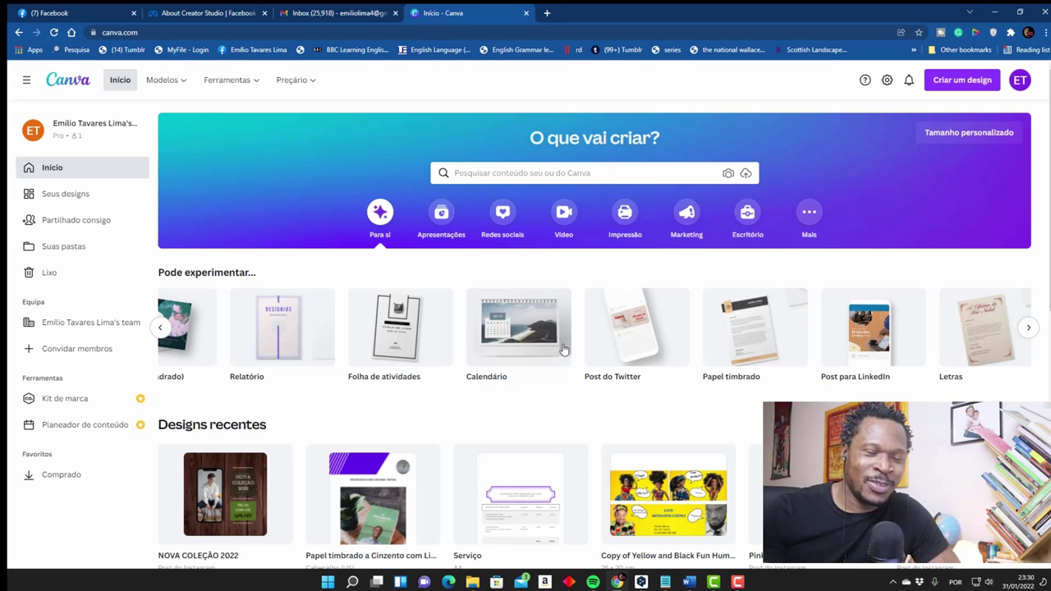
Look through the recent designs and open the Facebook post showing five dolls on a red background
scroll(970, 569, down, 1)
scroll(970, 567, down, 10)
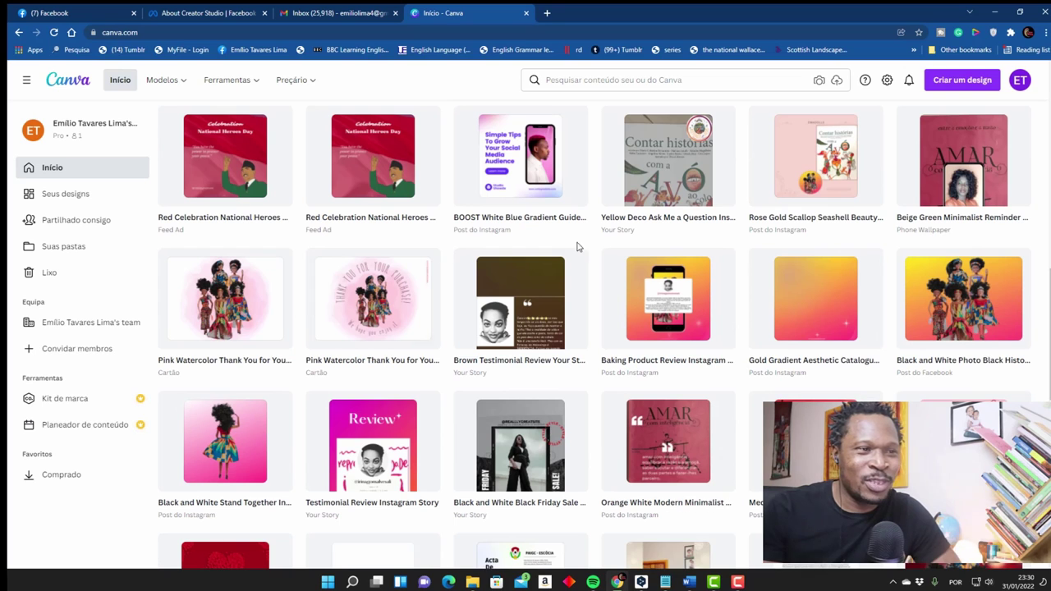
scroll(608, 460, down, 2)
scroll(654, 416, down, 4)
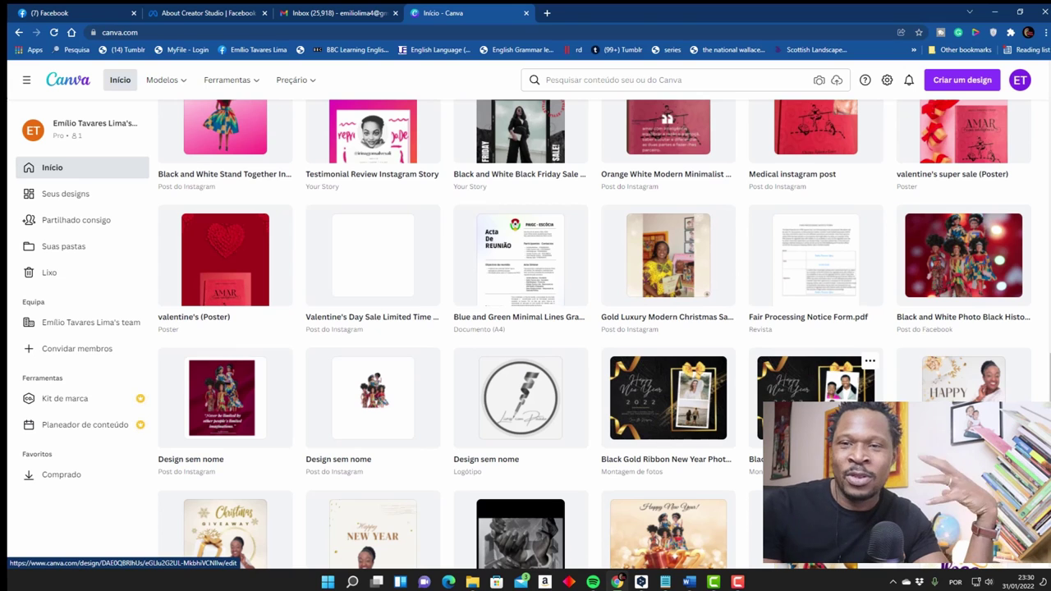
click(992, 288)
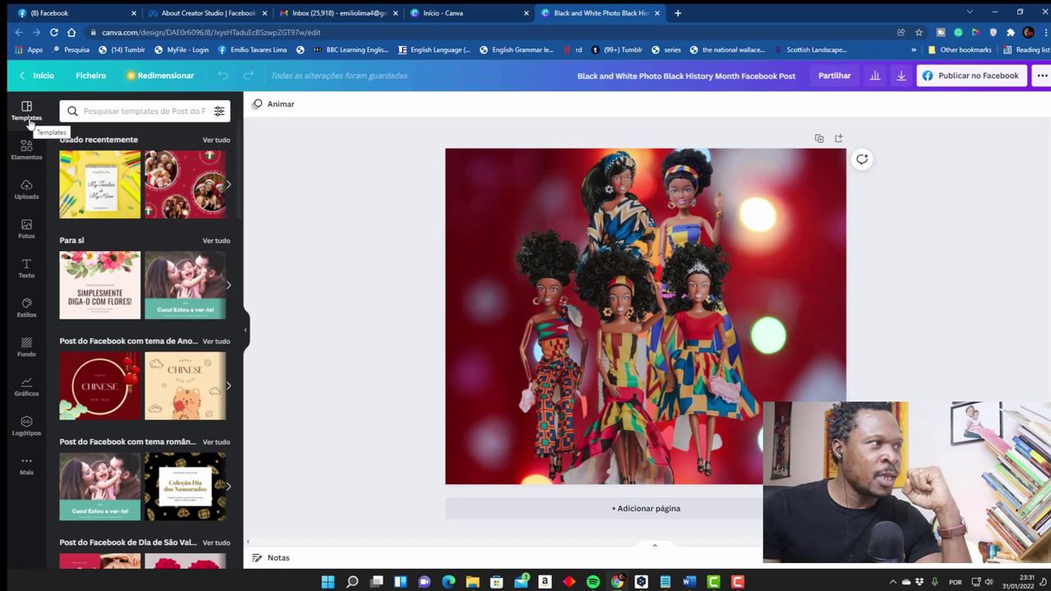
Return to the home page and create a blank 1080 × 1080 px Instagram post
click(41, 75)
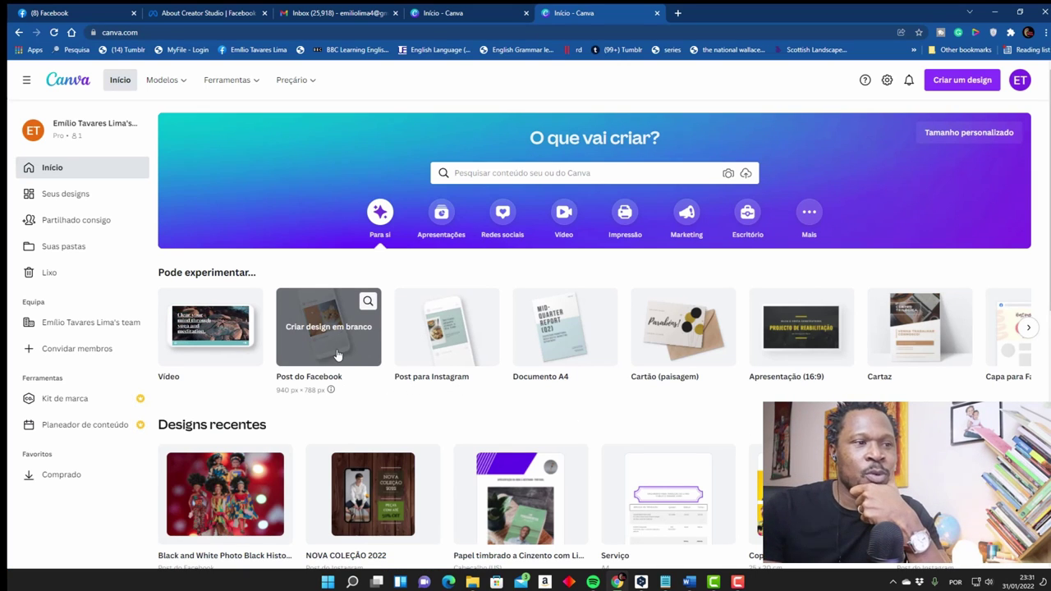
click(450, 353)
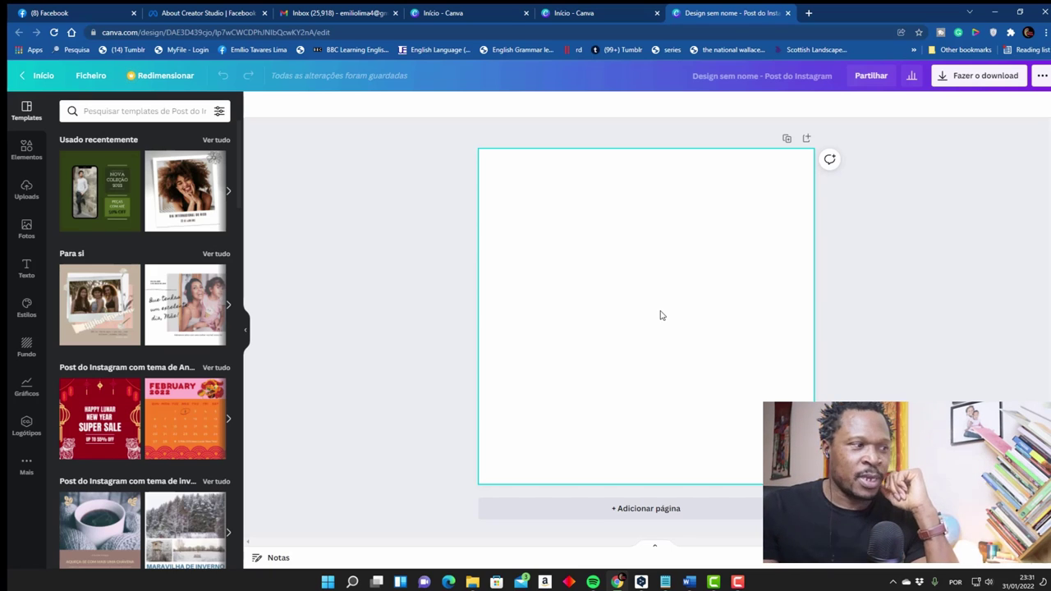
click(575, 247)
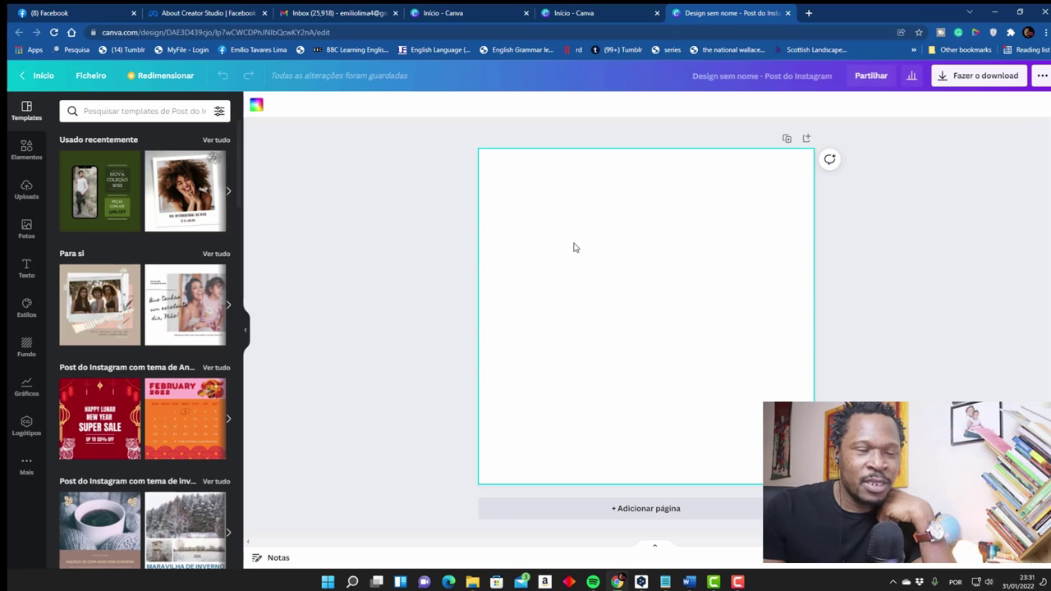
Look through the available elements and apply the recently used sunset gradient as the blank page's background
click(30, 160)
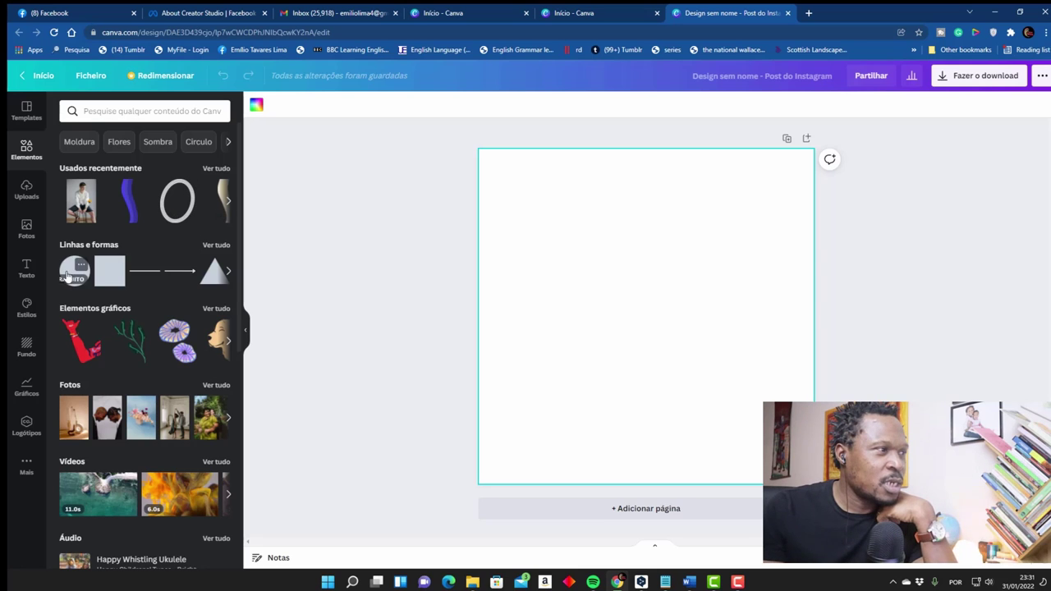
scroll(158, 378, down, 2)
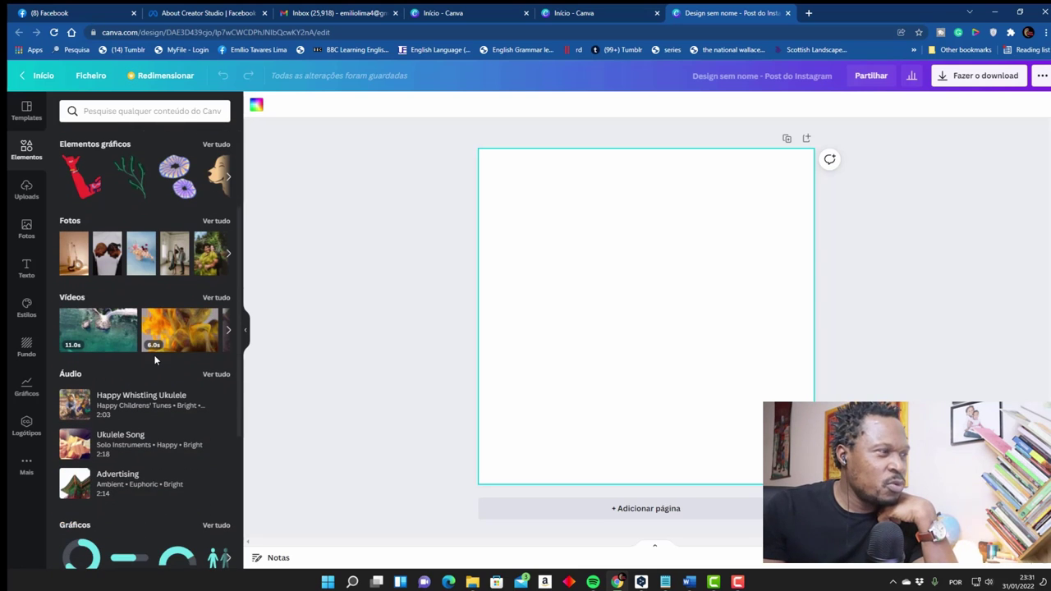
scroll(153, 287, down, 1)
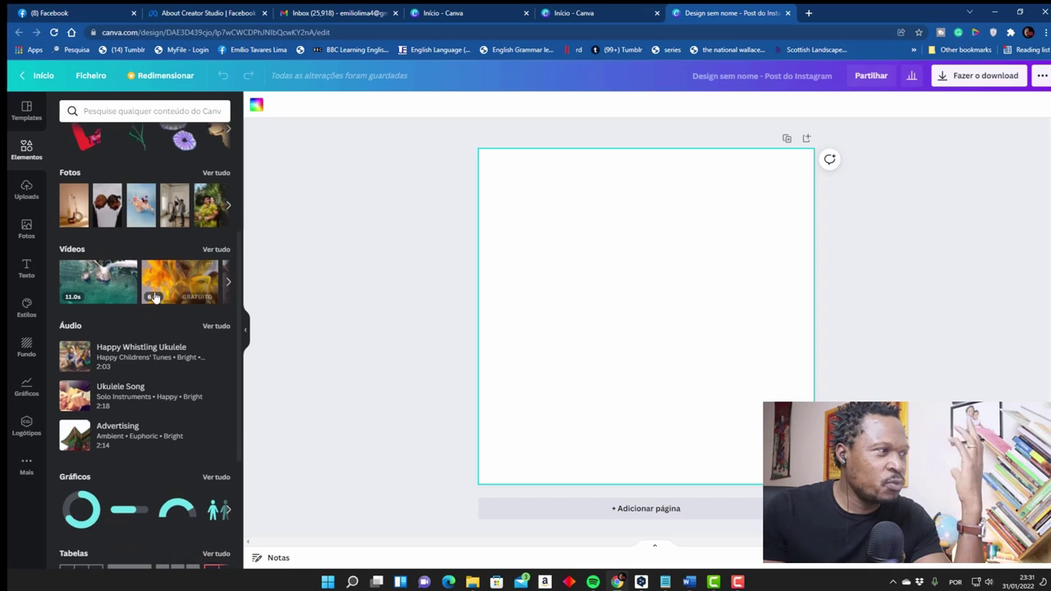
click(27, 347)
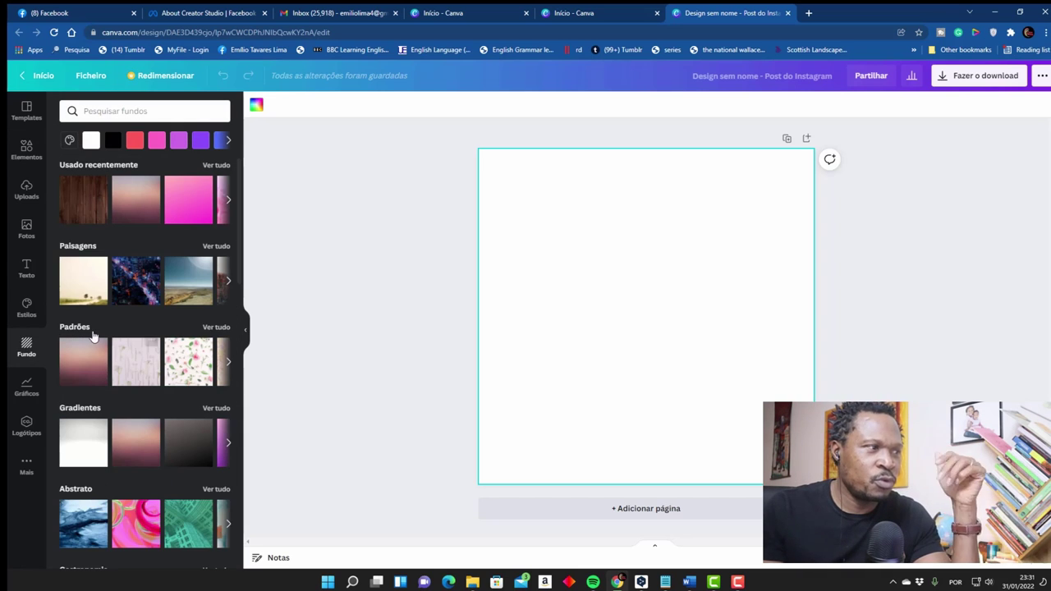
click(142, 210)
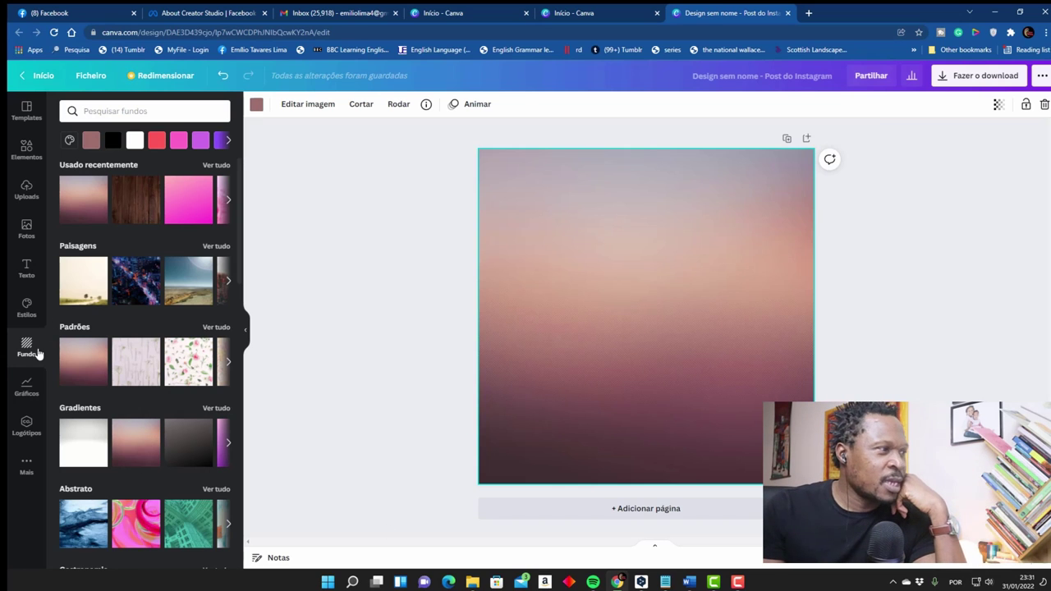
Look through the available style sets of font pairings and colour palettes
click(35, 321)
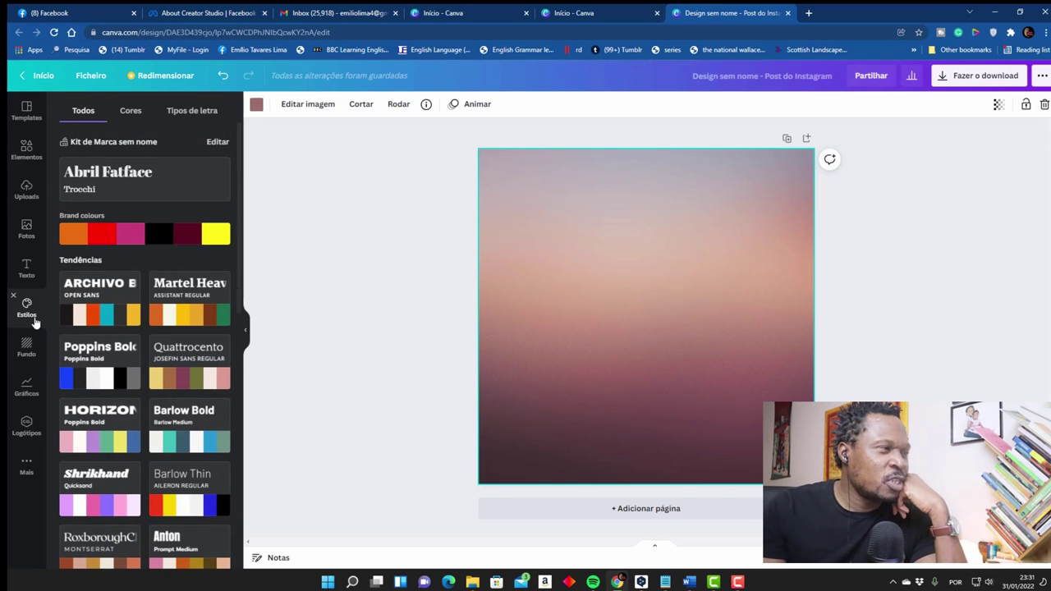
scroll(179, 439, down, 2)
scroll(179, 439, down, 1)
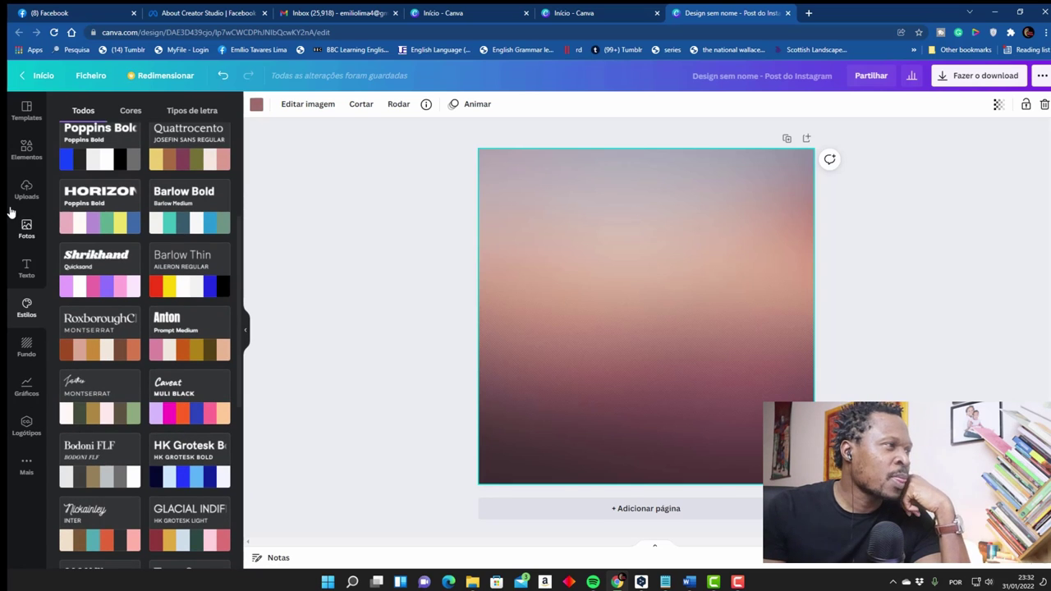
Browse the Instagram post templates and apply the dark green birthday template with a man in a coral T-shirt
click(27, 152)
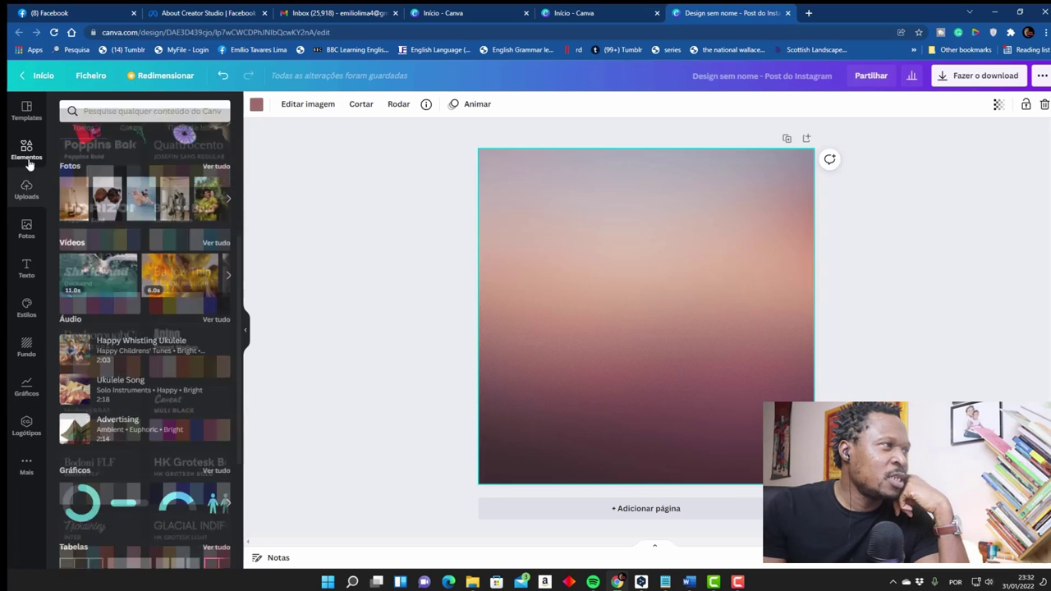
click(28, 111)
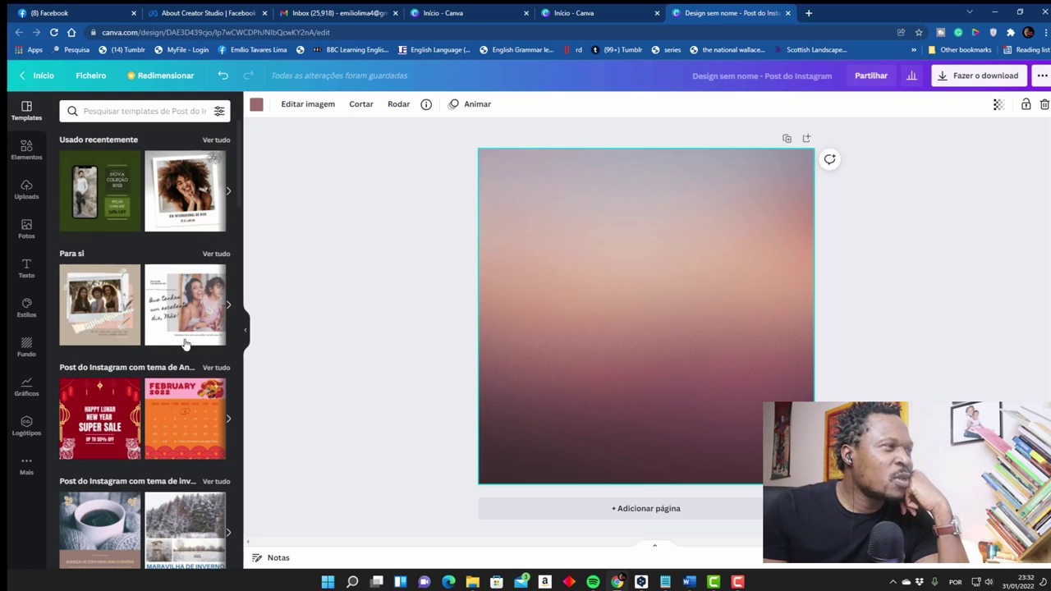
scroll(183, 439, down, 3)
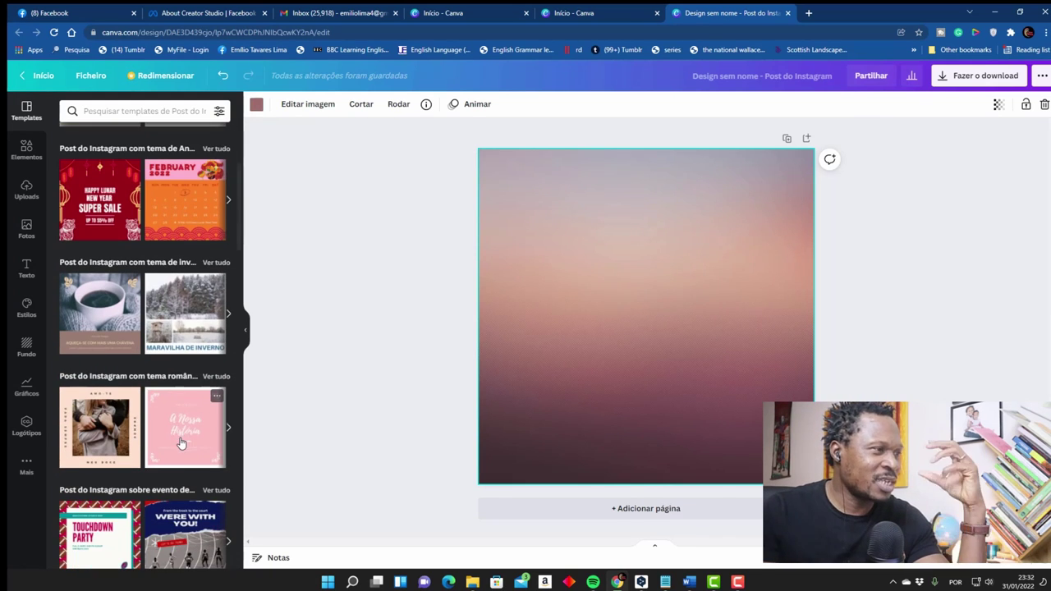
scroll(183, 439, down, 4)
scroll(179, 441, down, 4)
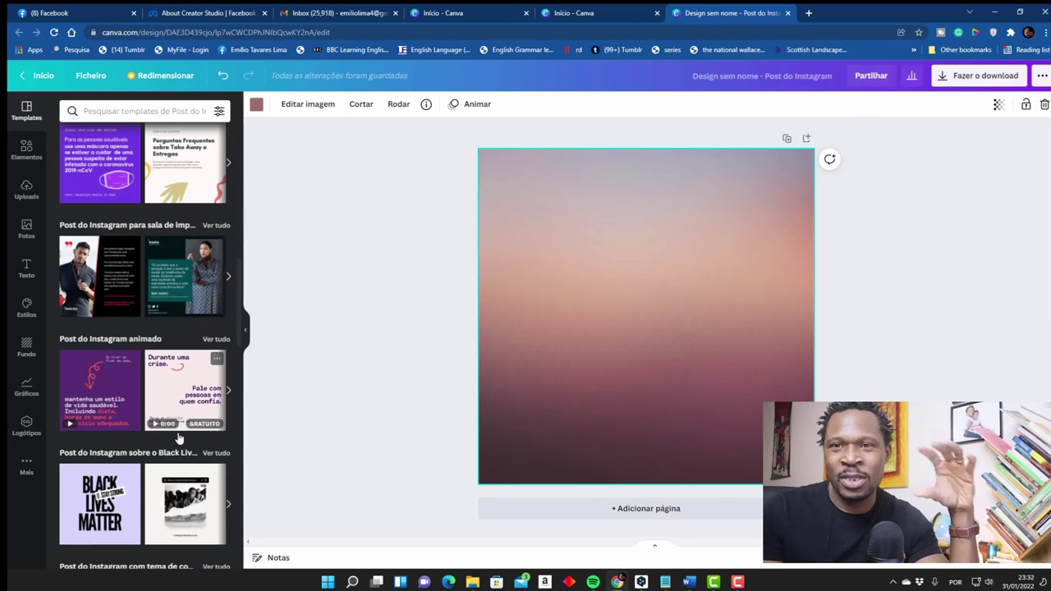
scroll(179, 434, down, 10)
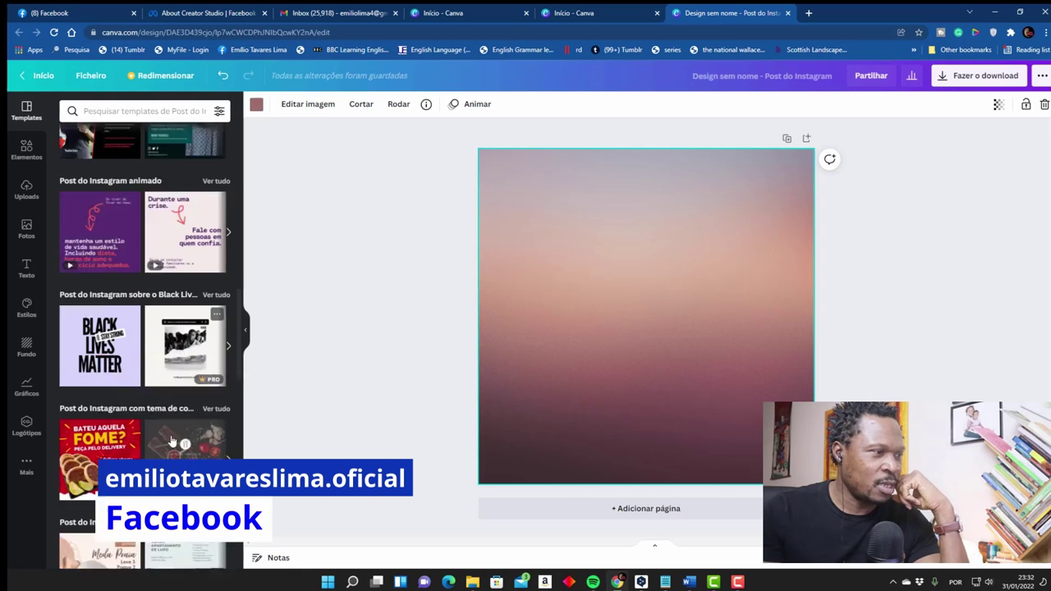
scroll(169, 404, up, 2)
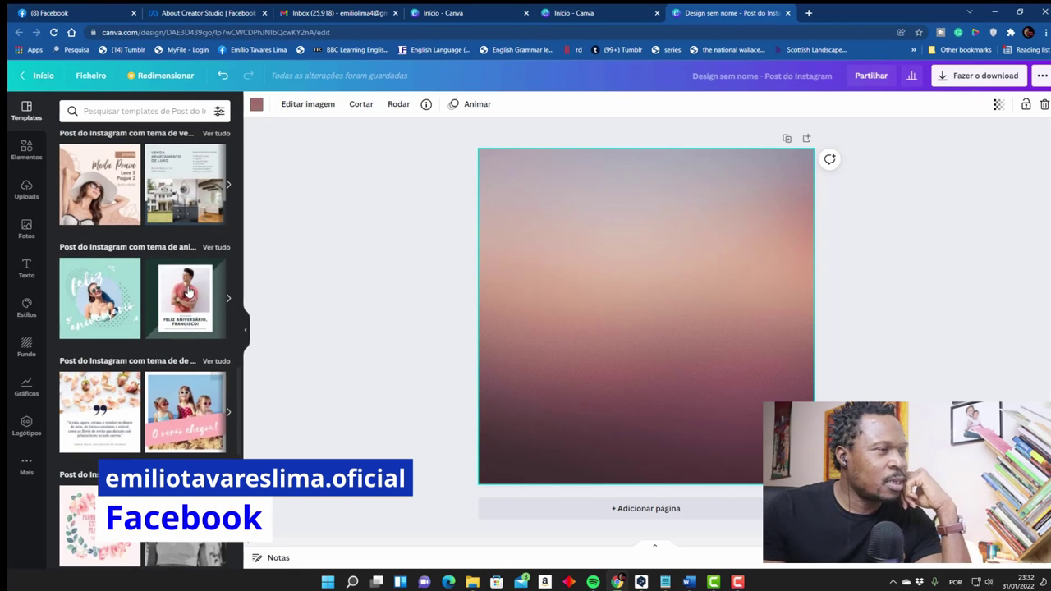
click(185, 295)
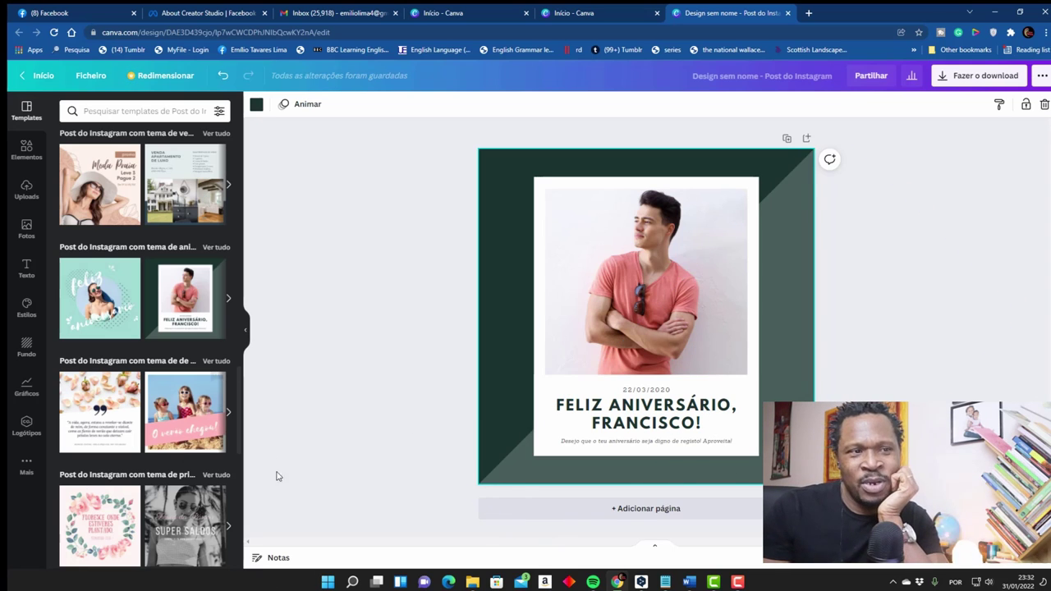
Add the uploaded photo of the woman in a bright pink shirt with crossed arms to the birthday design
click(666, 316)
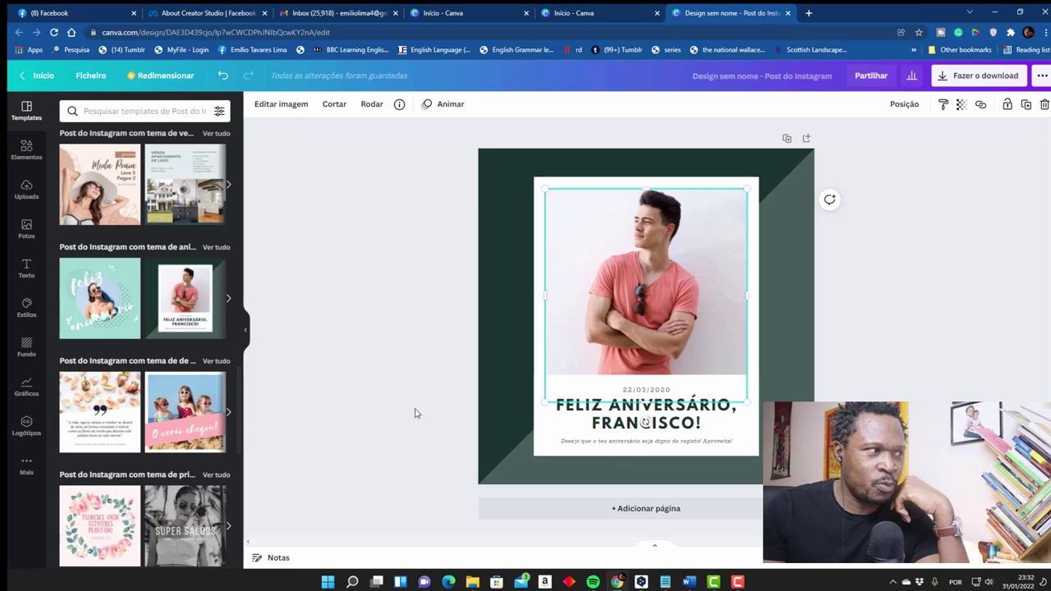
click(27, 230)
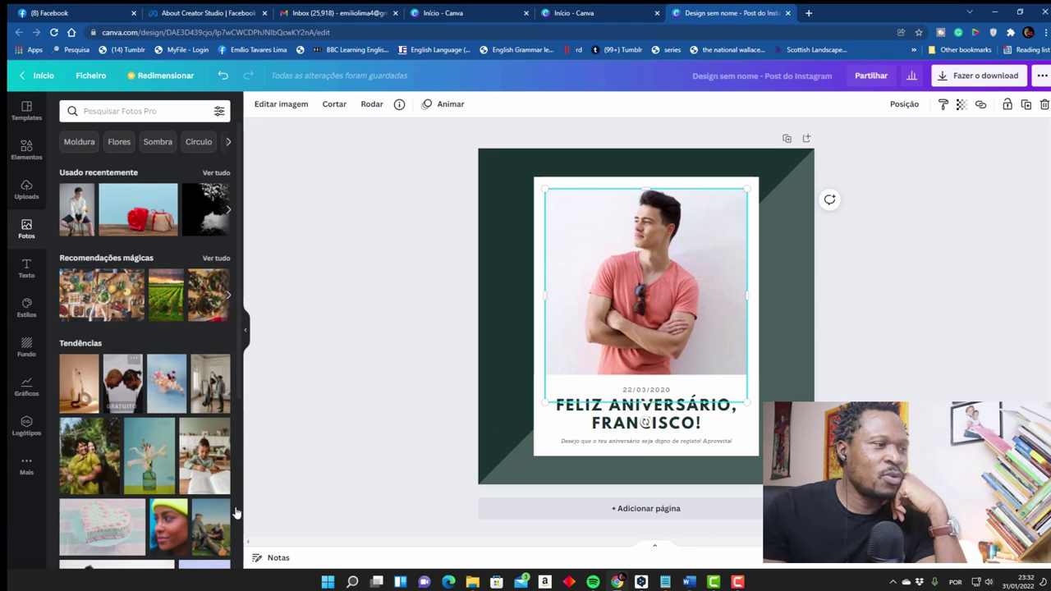
click(27, 191)
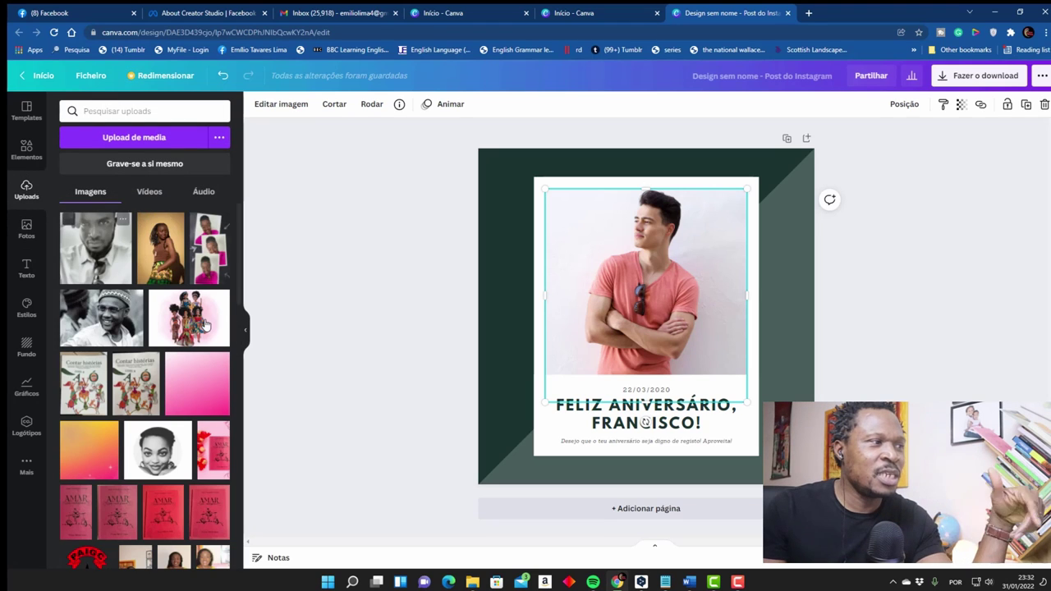
scroll(144, 353, down, 4)
scroll(163, 387, down, 2)
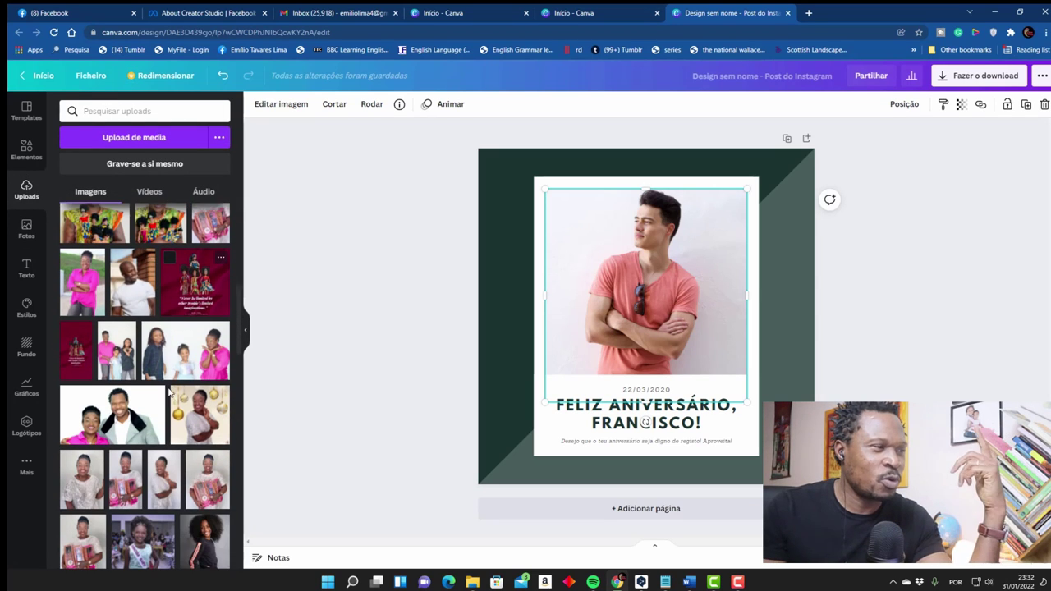
click(82, 287)
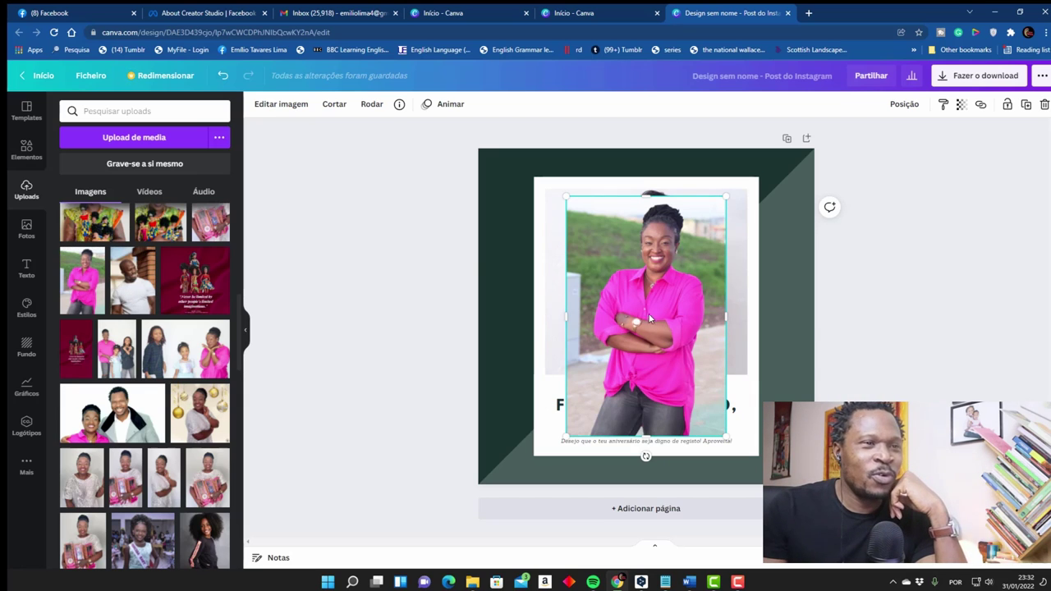